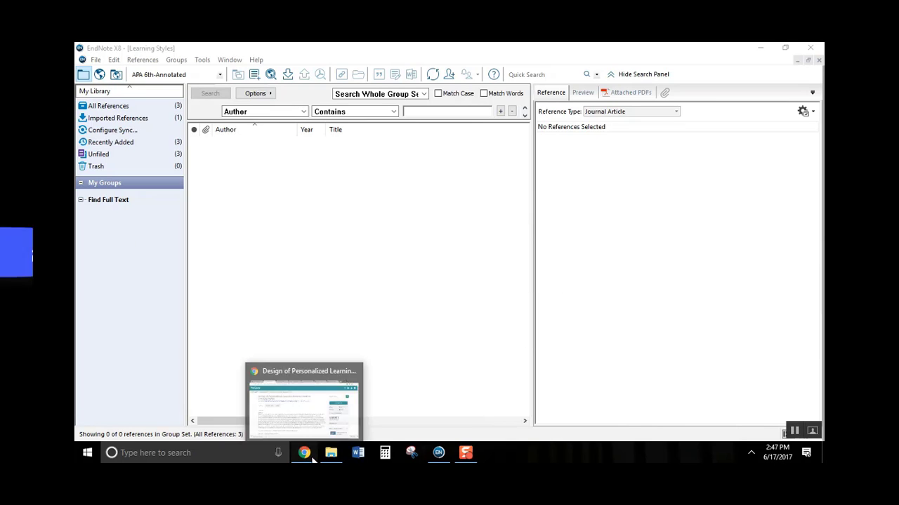
# Switch to Chrome and download the citation for "The Scientific Status of Learning Styles Theories" in EndNote format
pyautogui.click(306, 400)
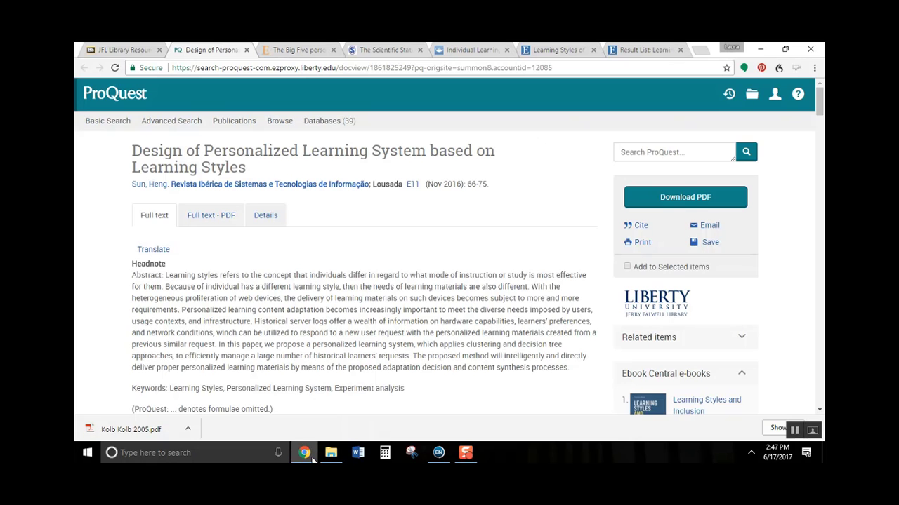
pyautogui.click(388, 53)
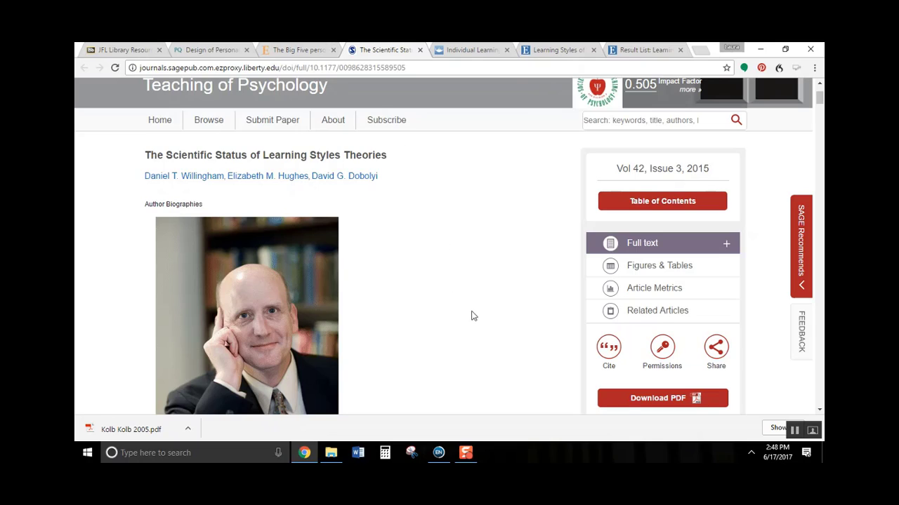
pyautogui.click(611, 348)
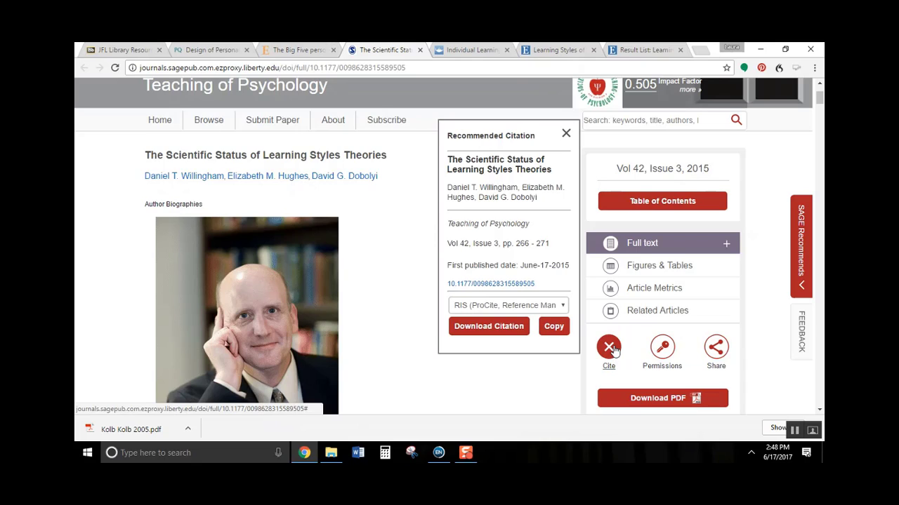
pyautogui.click(506, 306)
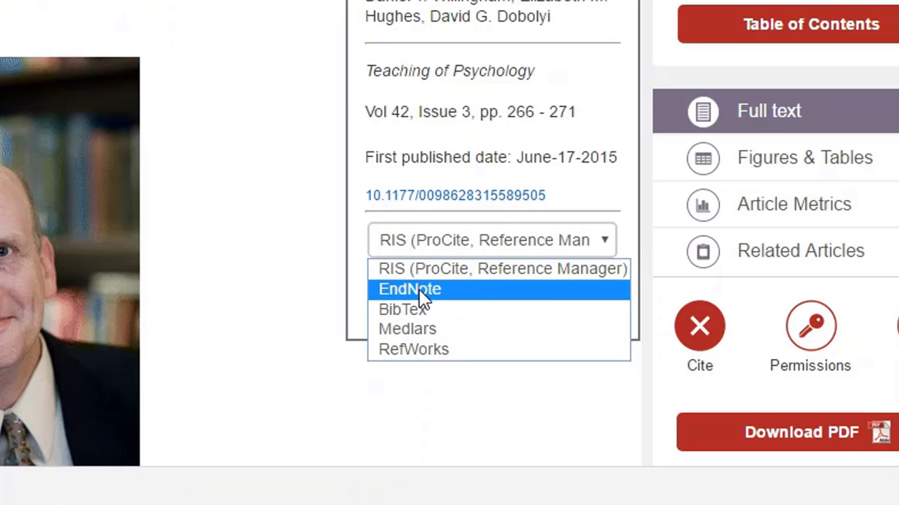
pyautogui.click(423, 289)
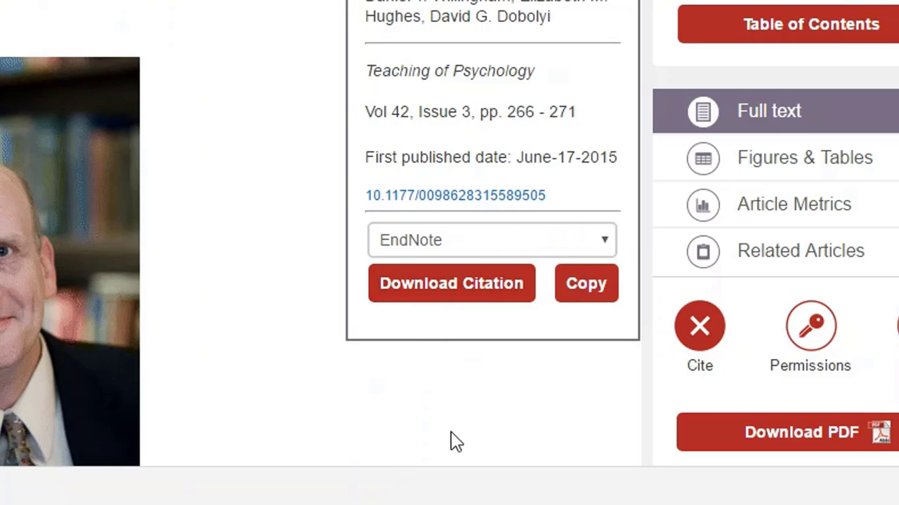
pyautogui.click(433, 300)
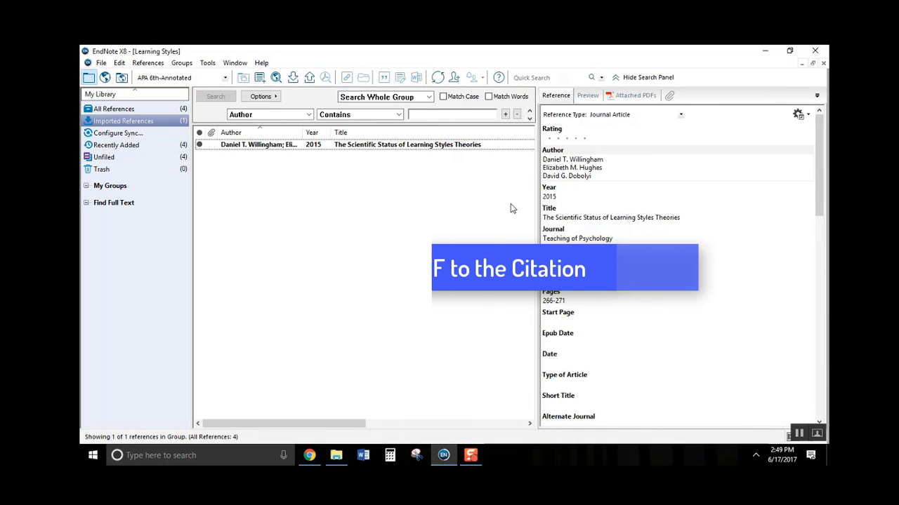
# Download the article's PDF from Chrome into Learning Styles Articles, naming it with the first author's surname followed by "et al and 2015"
pyautogui.click(309, 455)
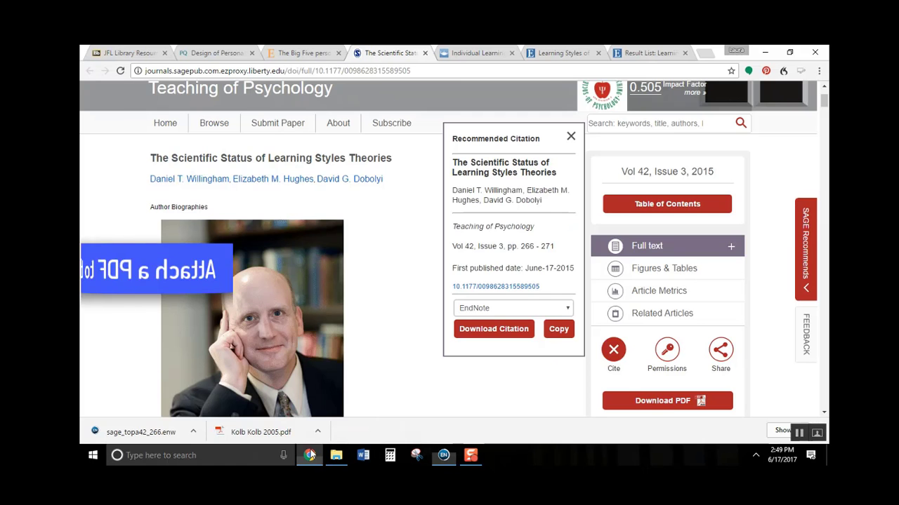
pyautogui.click(668, 400)
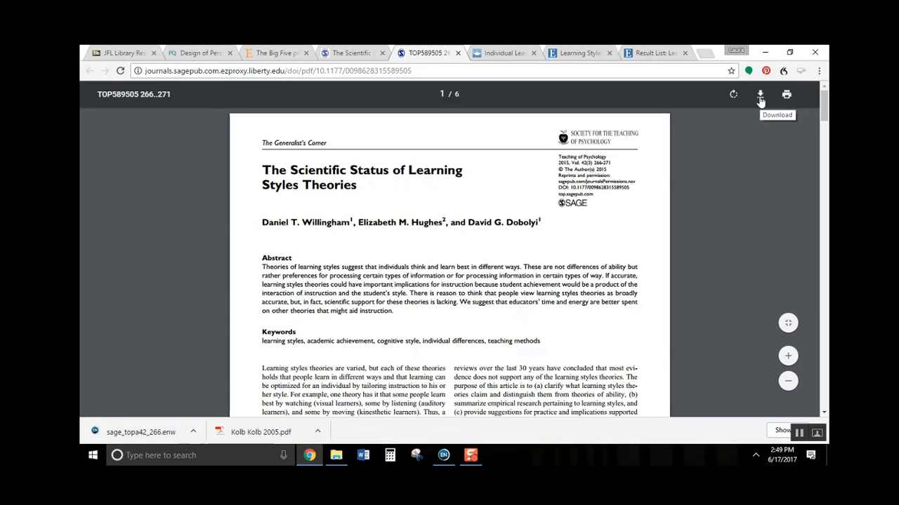
pyautogui.click(759, 98)
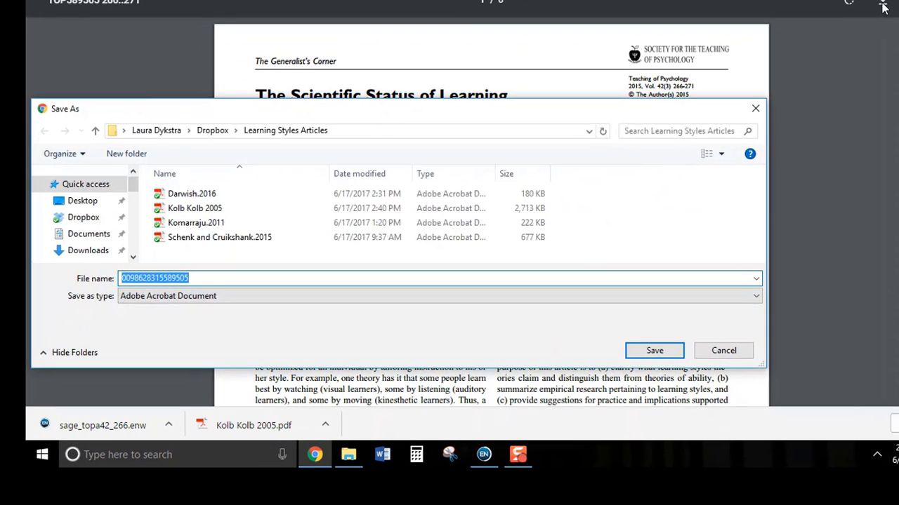
pyautogui.write('Will')
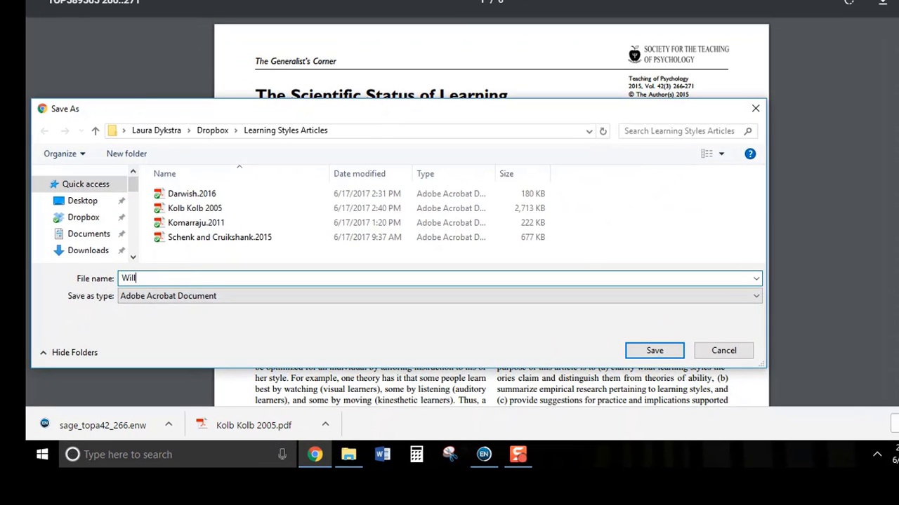
pyautogui.write('ingham et al and 2015')
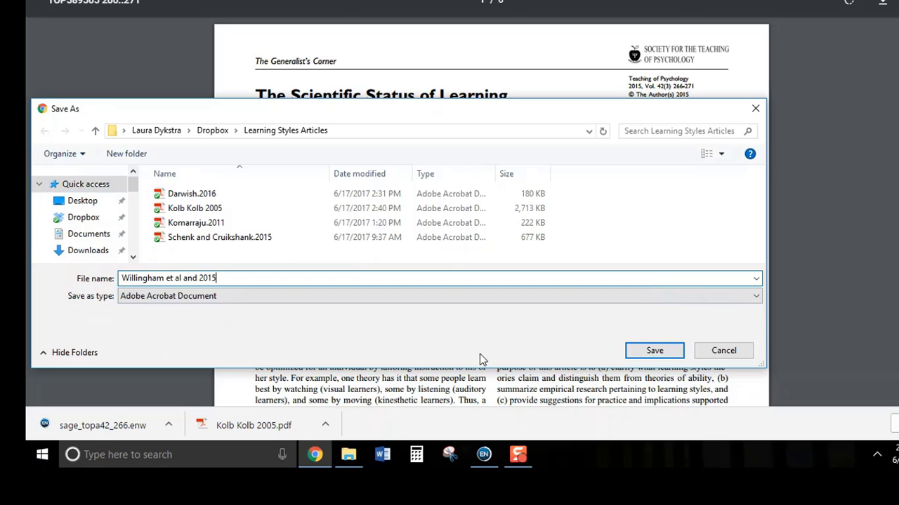
pyautogui.click(653, 351)
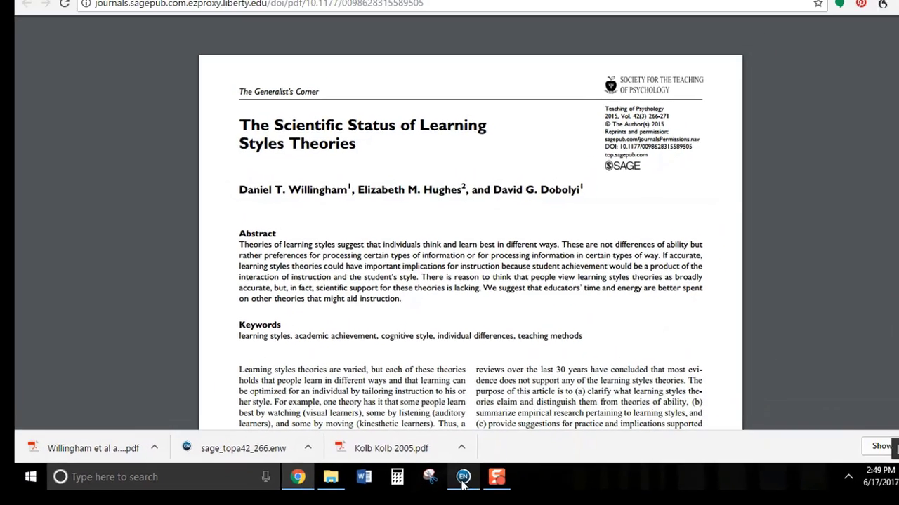
# Switch to EndNote and attach the downloaded 2015 PDF to the reference "The Scientific Status of Learning Styles Theories"
pyautogui.click(484, 455)
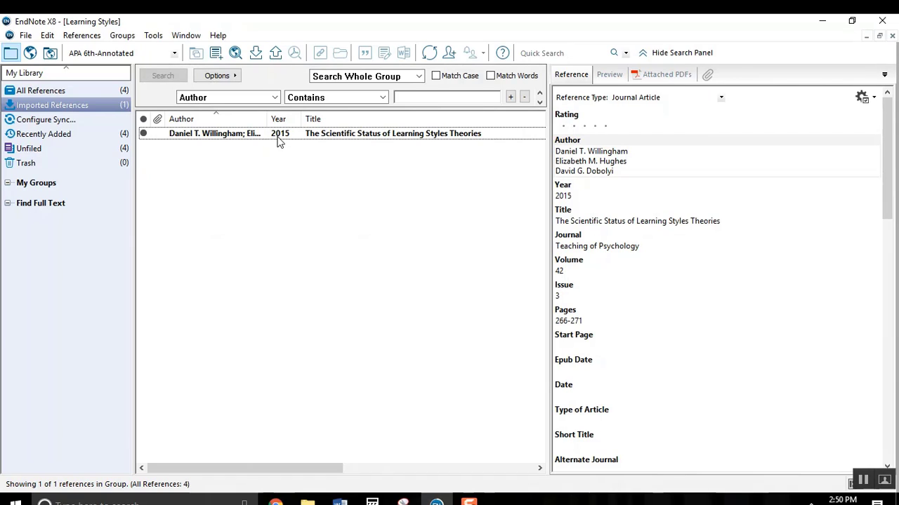
pyautogui.click(200, 135)
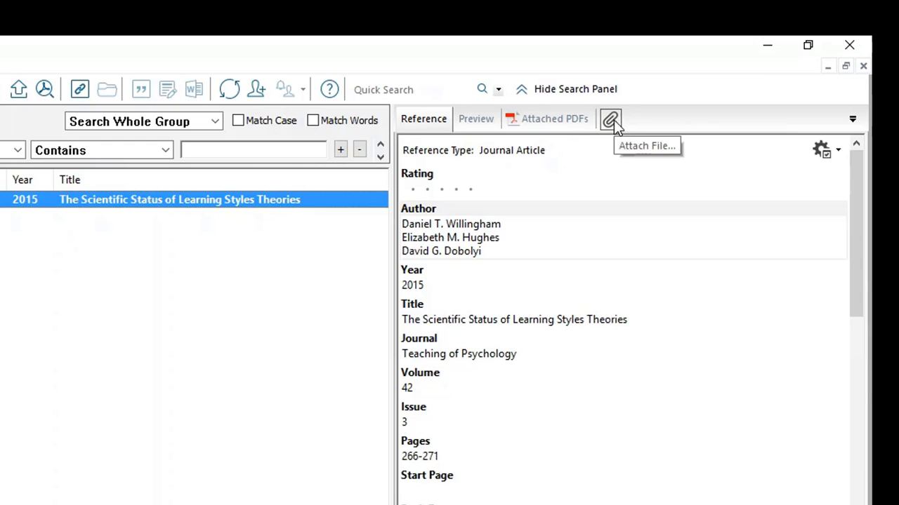
pyautogui.click(611, 120)
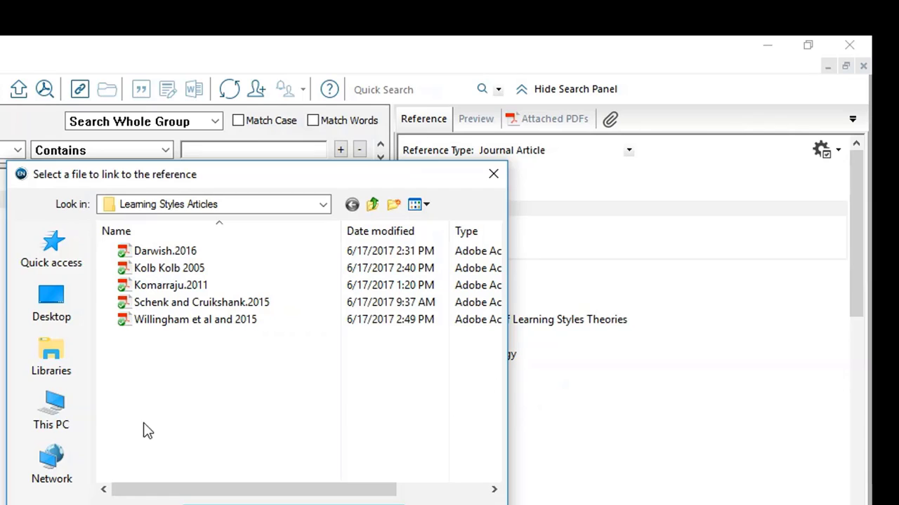
pyautogui.click(168, 319)
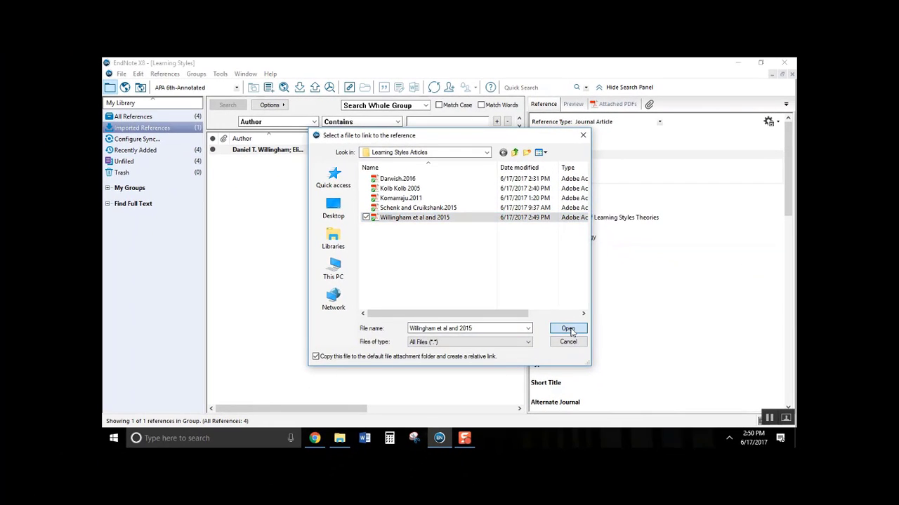
pyautogui.click(569, 331)
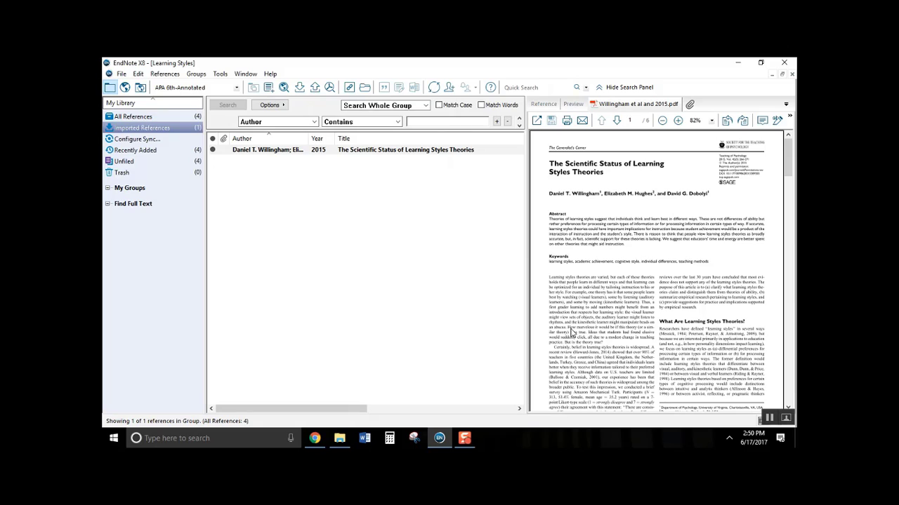
# Show all references in the library and save the changes made to the 2015 reference
pyautogui.click(384, 259)
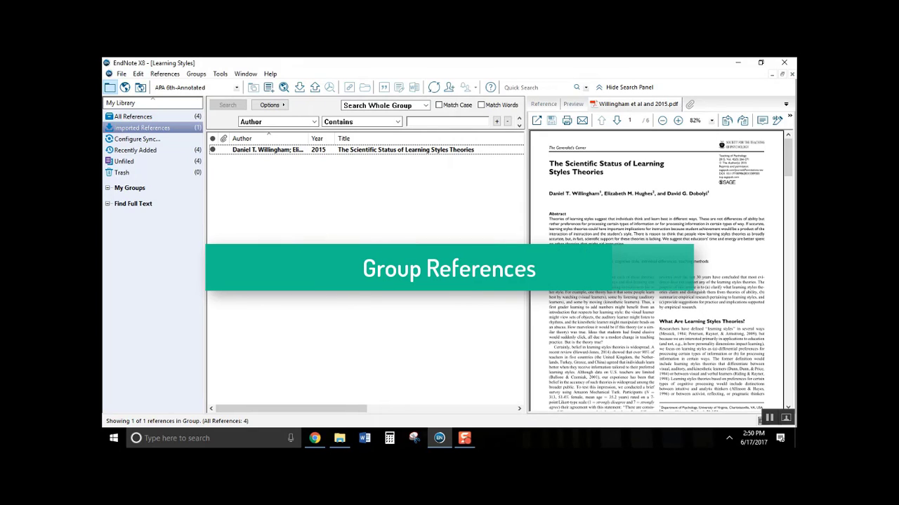
pyautogui.click(146, 119)
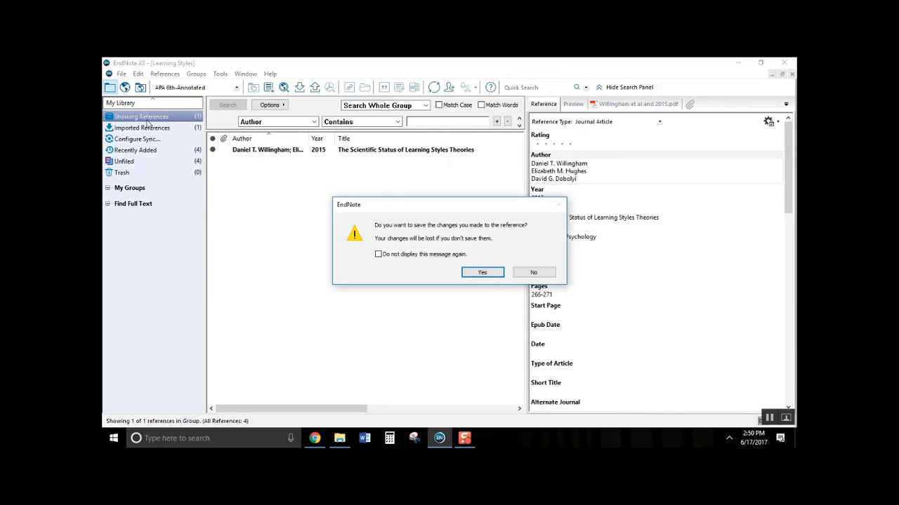
pyautogui.click(482, 273)
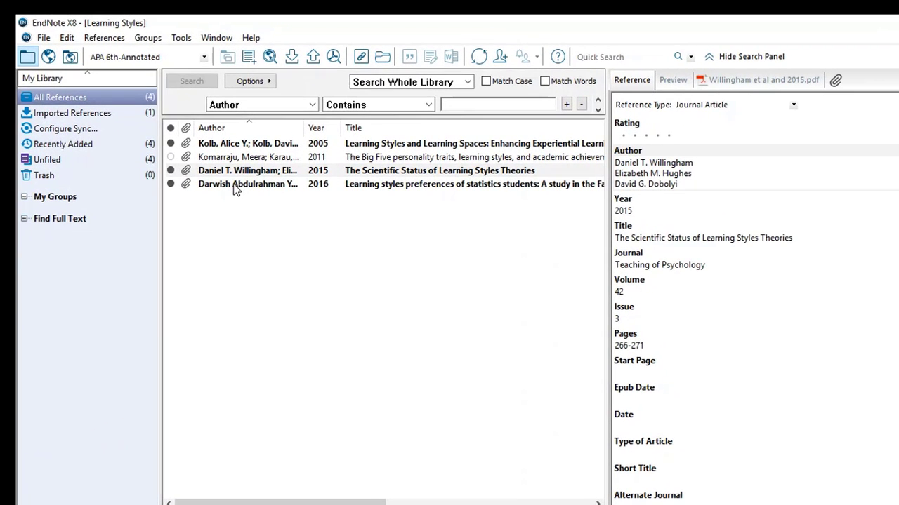
# Create a new group named "Learning Styles" under My Groups
pyautogui.click(55, 199)
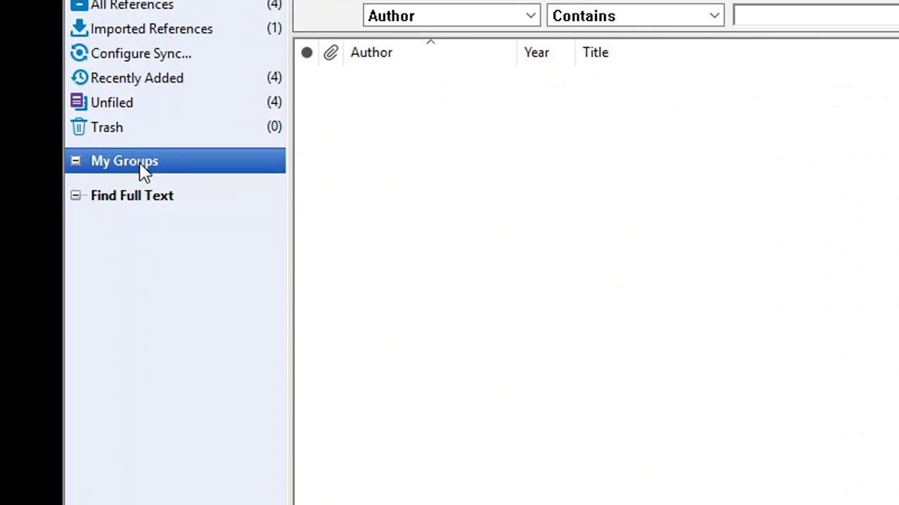
pyautogui.rightClick(144, 170)
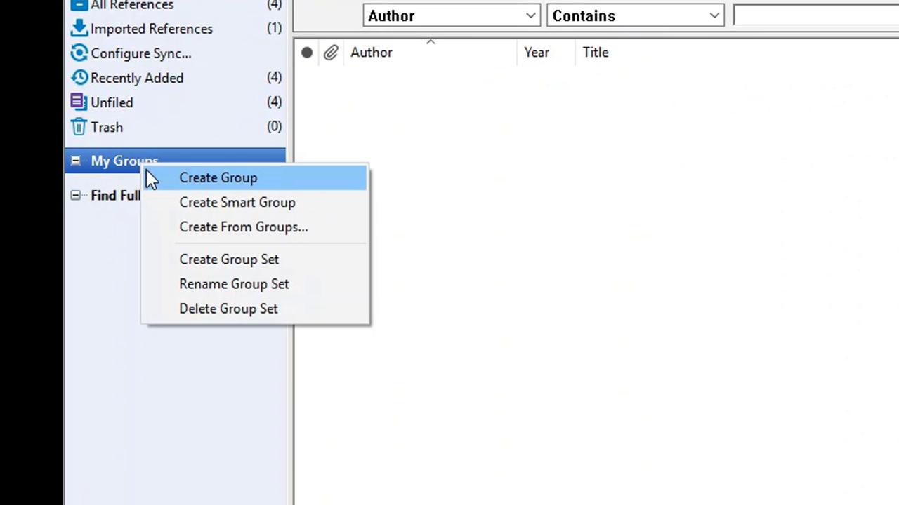
pyautogui.click(216, 179)
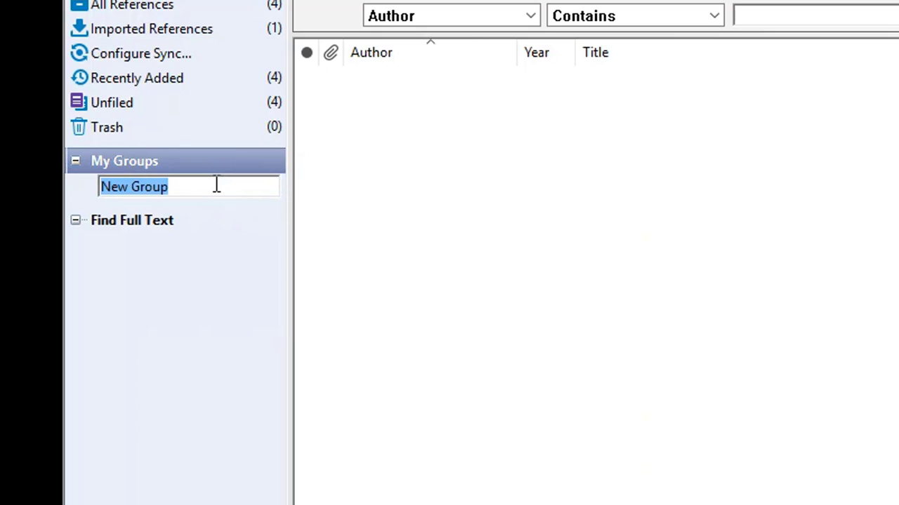
pyautogui.write('Learning ')
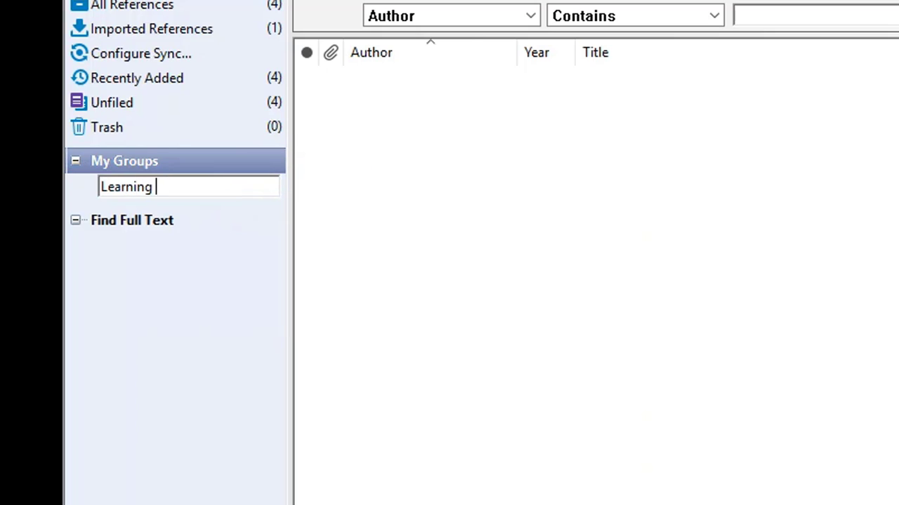
pyautogui.write('Styles')
pyautogui.press('Return')
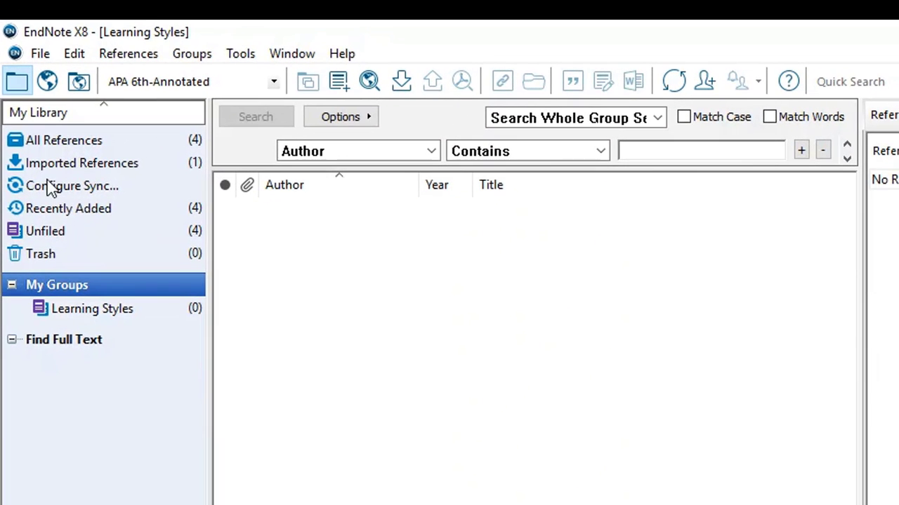
# Add the 2005 reference from All References to the Learning Styles group
pyautogui.click(45, 146)
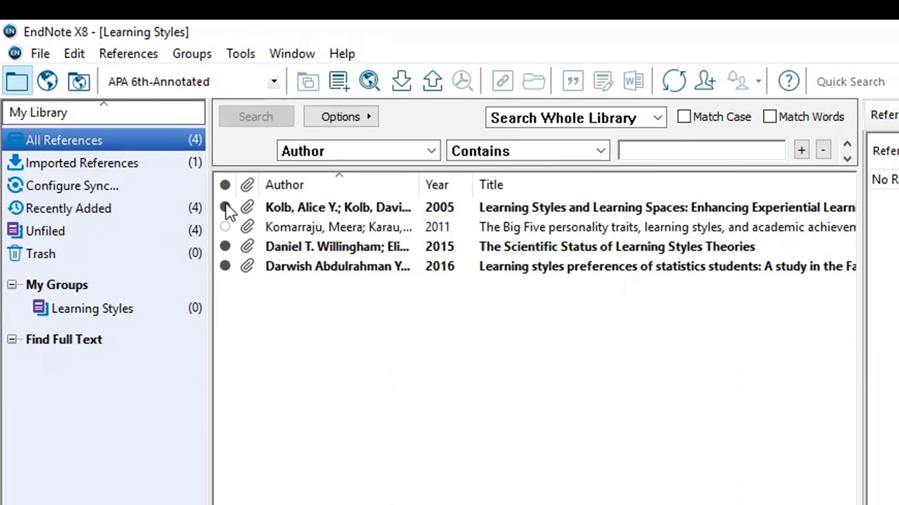
pyautogui.click(358, 209)
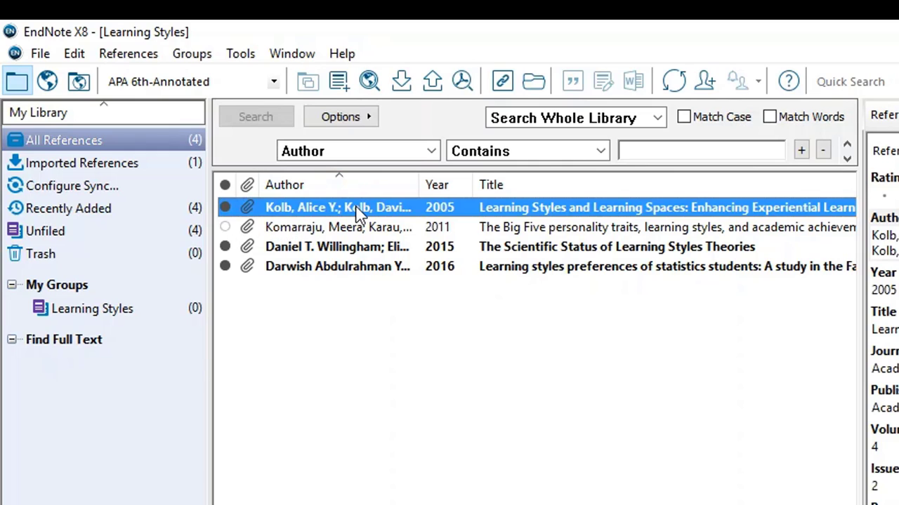
pyautogui.moveTo(357, 211); pyautogui.dragTo(186, 268)
pyautogui.moveTo(122, 315); pyautogui.dragTo(114, 310)
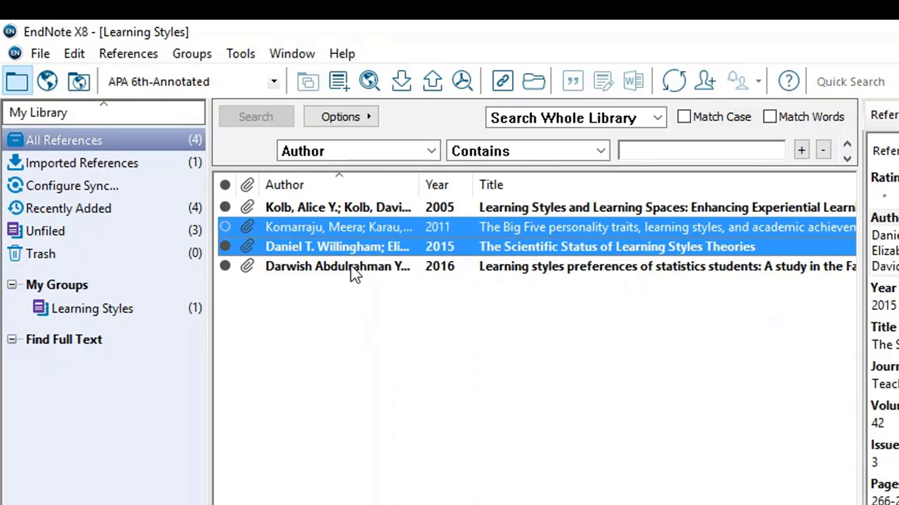
# Add the 2011, 2015 and 2016 references together to the Learning Styles group and open that group
pyautogui.click(363, 334)
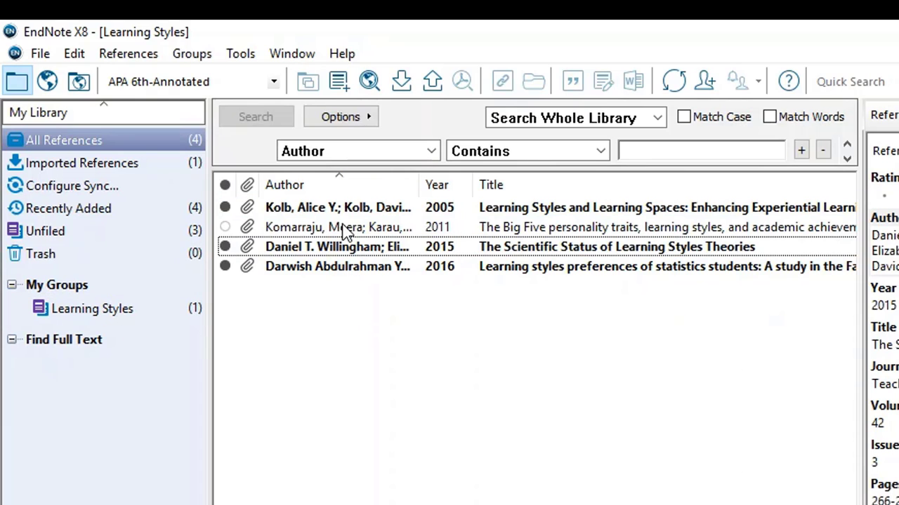
pyautogui.click(345, 229)
pyautogui.hotkey('shift', 'Down')
pyautogui.hotkey('shift', 'Down')
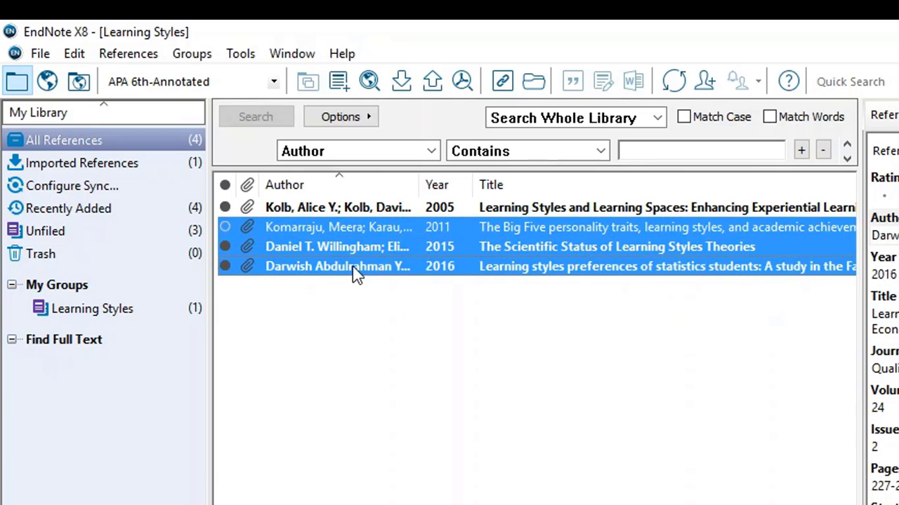
pyautogui.moveTo(356, 273); pyautogui.dragTo(113, 312)
pyautogui.click(104, 311)
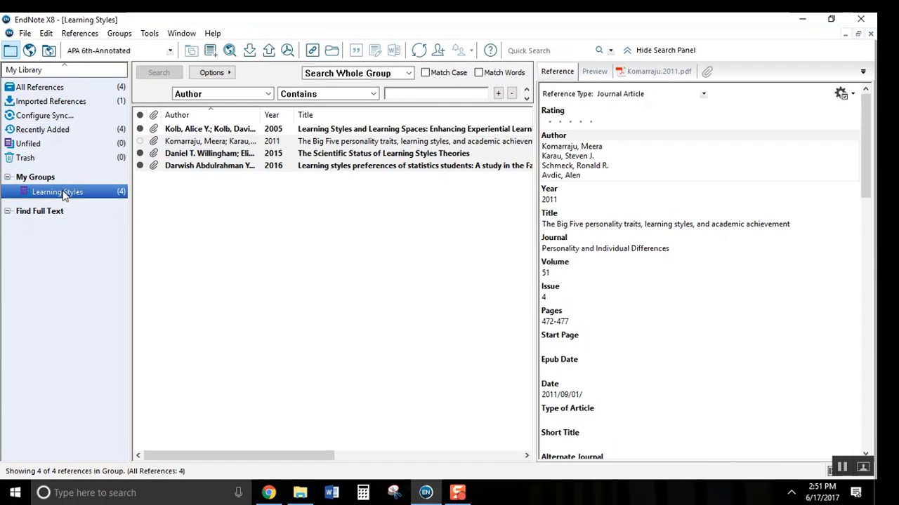